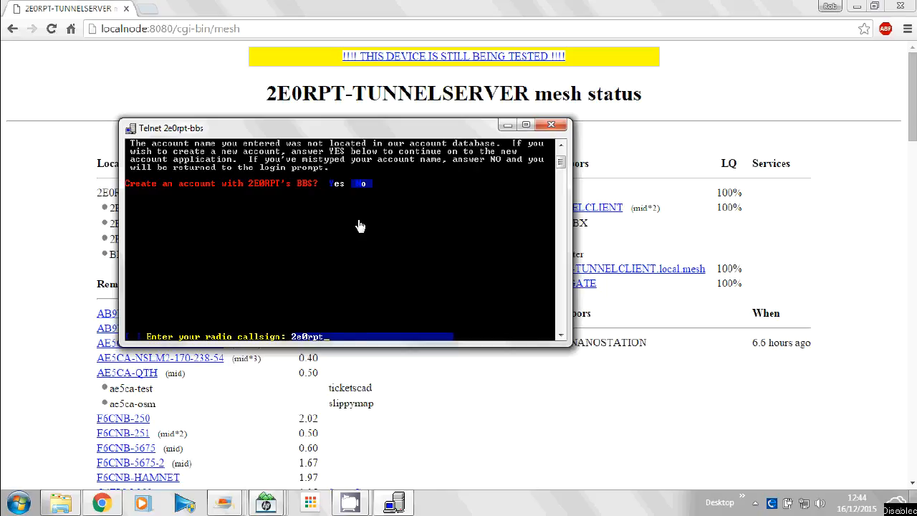
Log in to the BBS by entering the account password, re-entering it at the second prompt.
type("***")
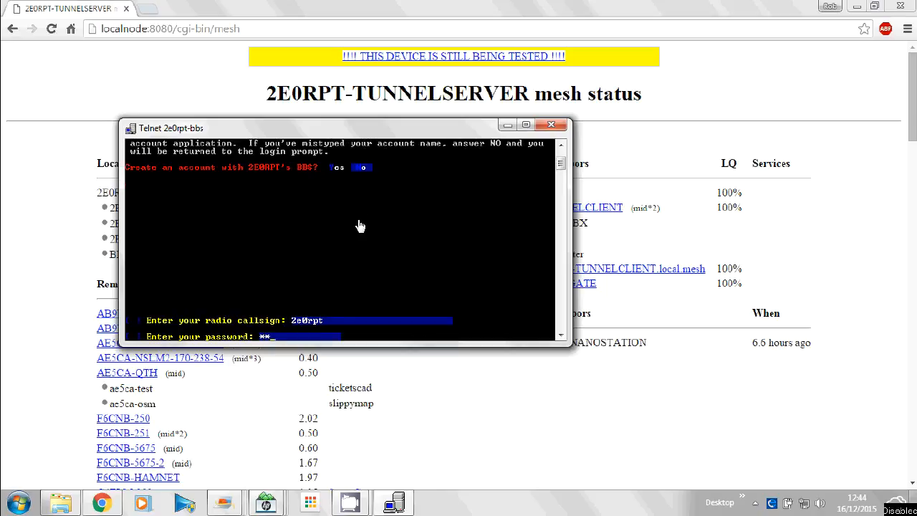
key("Return")
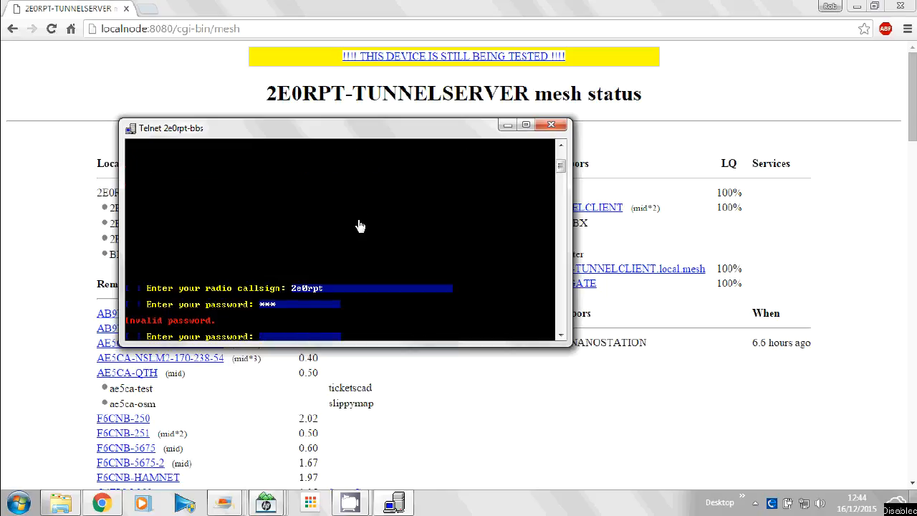
type("*****")
key("Return")
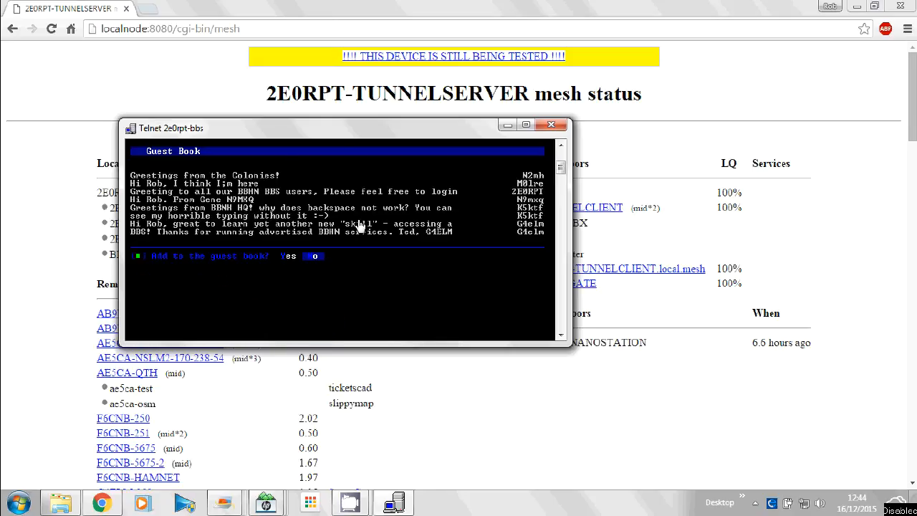
Decline adding a guest book entry, then say goodbye and disconnect from the BBS.
key("Return")
key("Return")
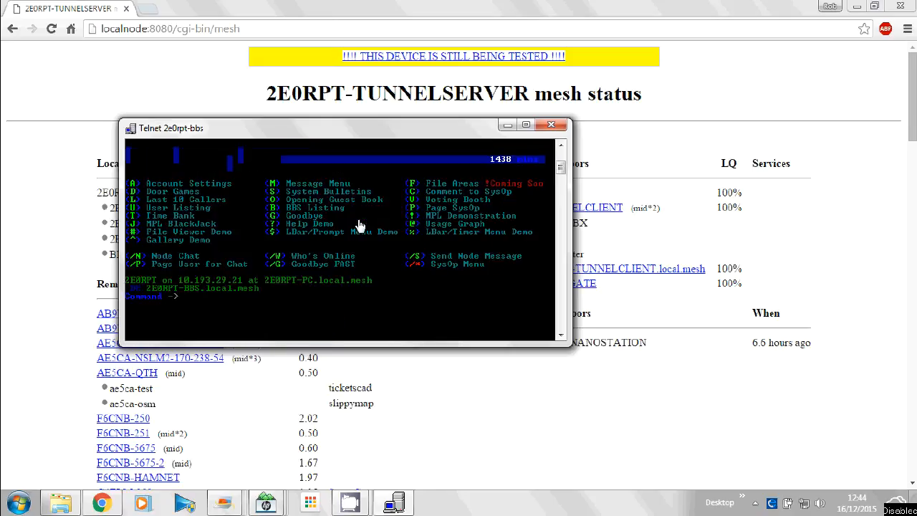
key("g")
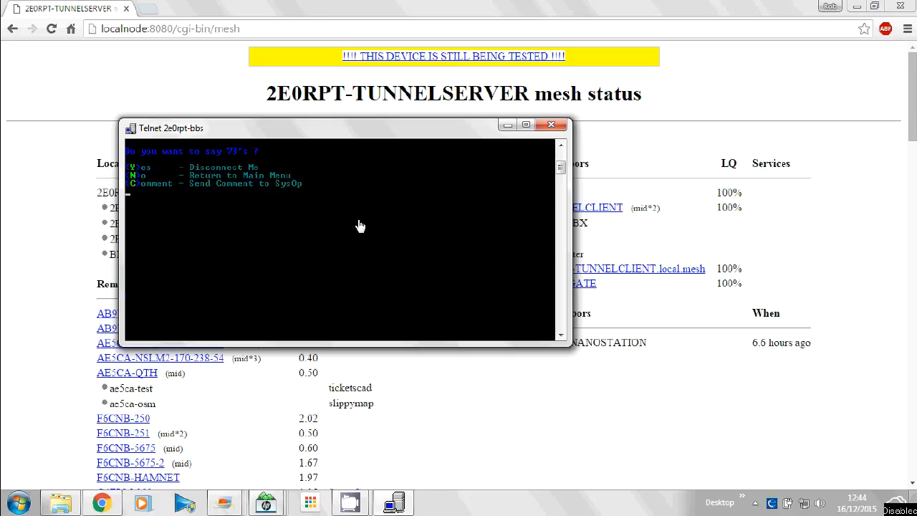
key("y")
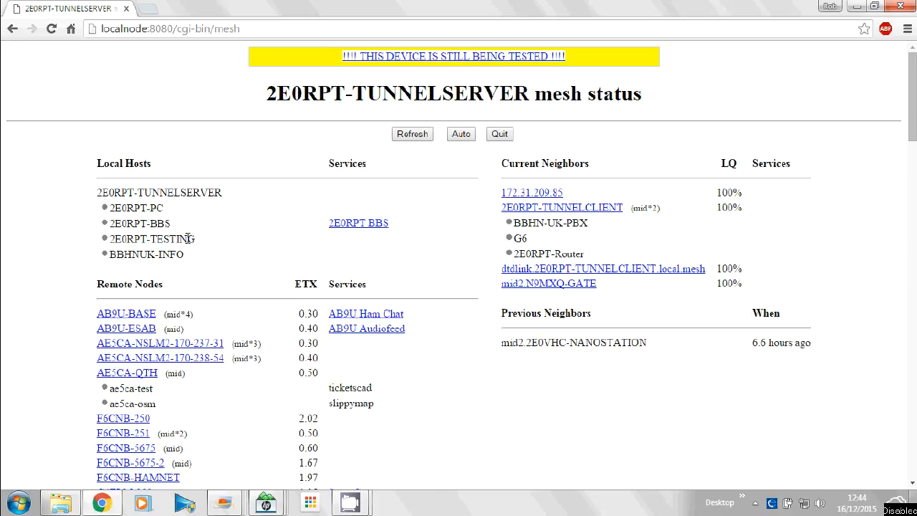
Leave the mesh status page and open the node's Port Forwarding, DHCP, and Services setup.
left_click_drag(170, 255, 110, 208)
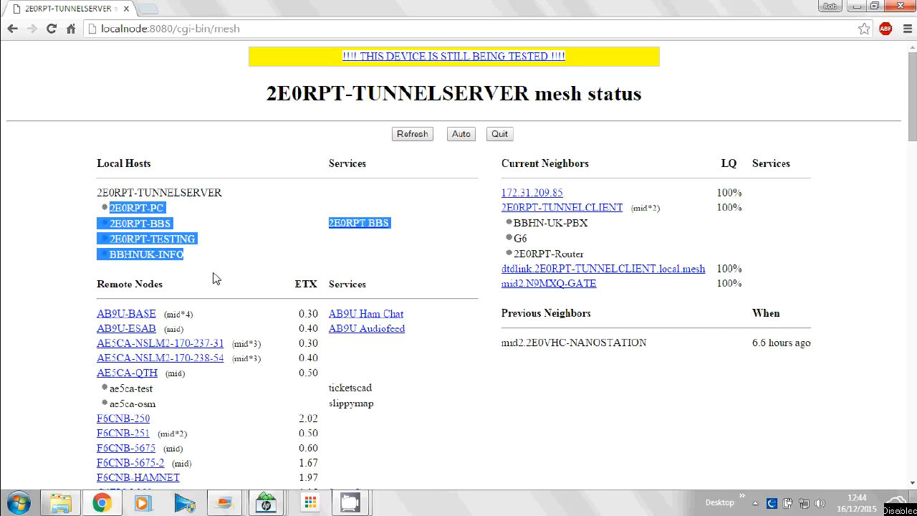
left_click(215, 278)
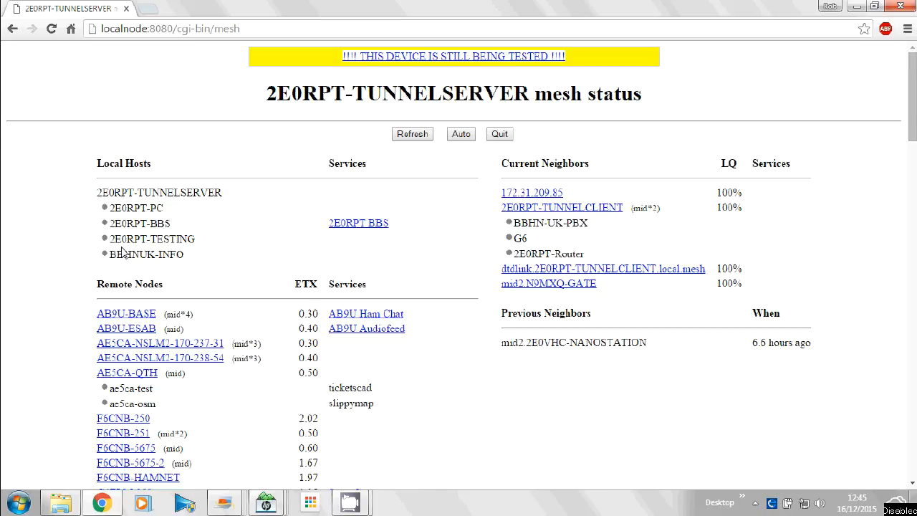
left_click(500, 136)
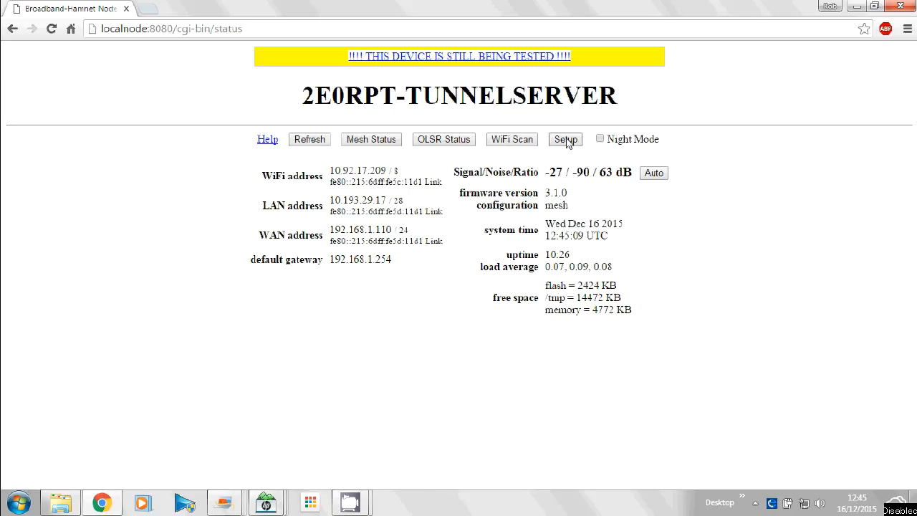
left_click(565, 139)
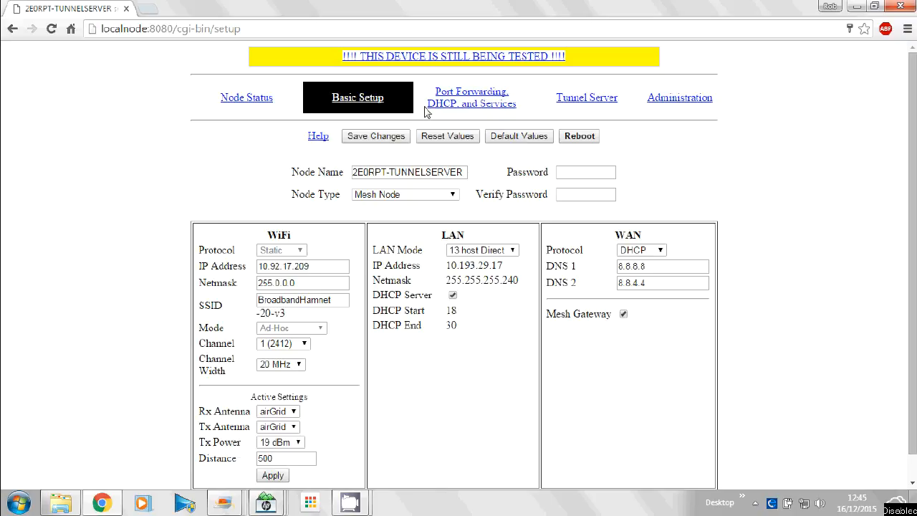
left_click(478, 110)
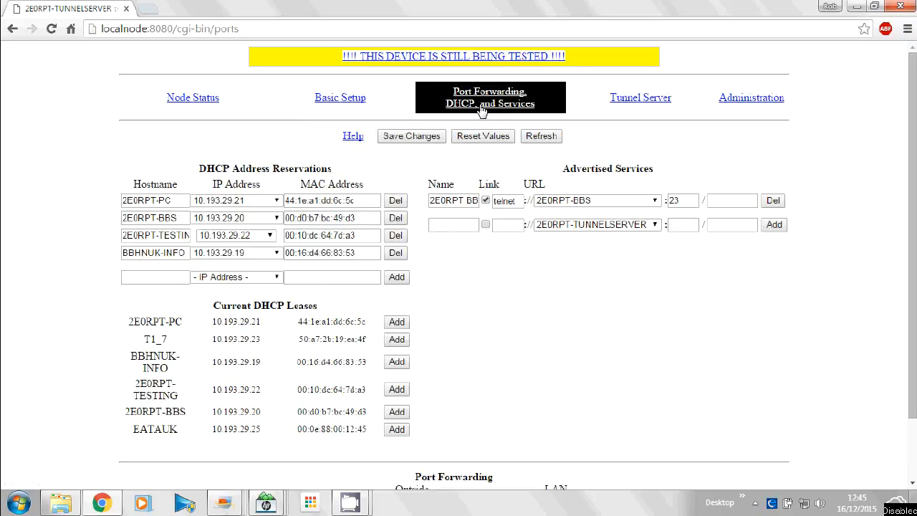
Add the current DHCP lease of T1_7 to the DHCP address reservations.
left_click_drag(376, 343, 157, 353)
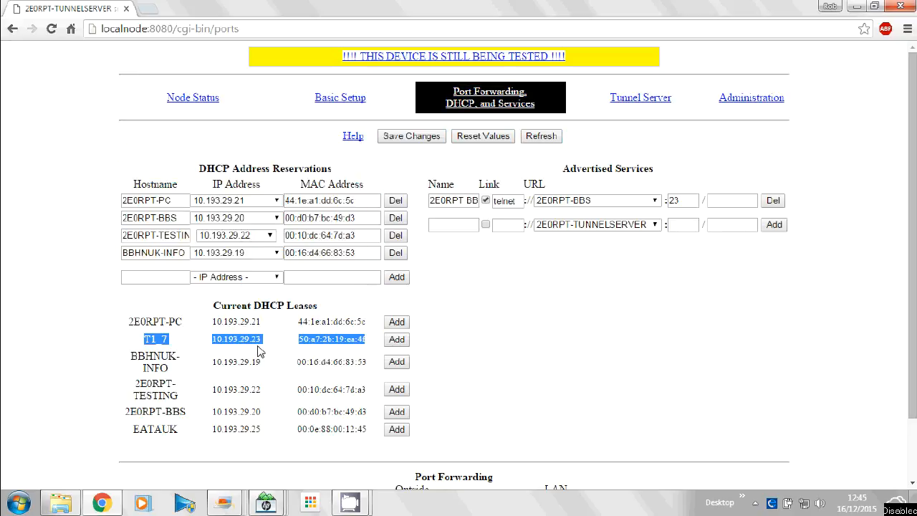
left_click(82, 349)
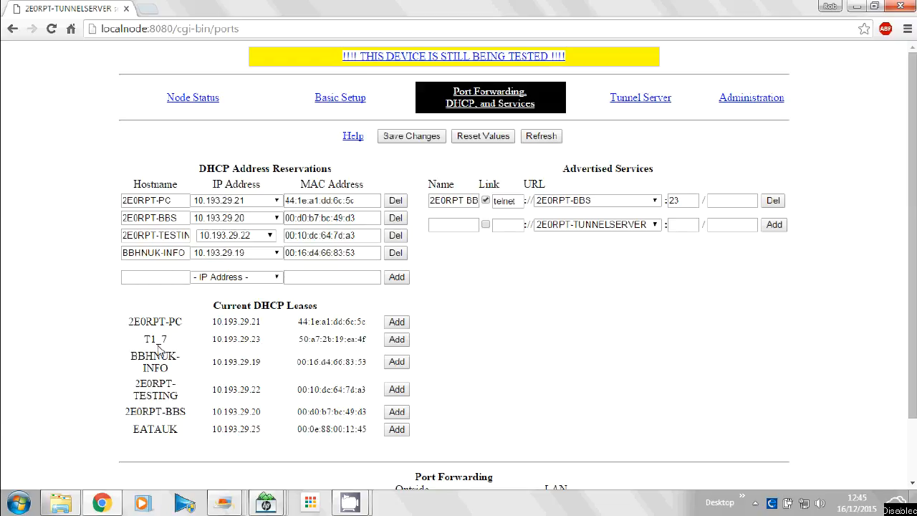
left_click(397, 340)
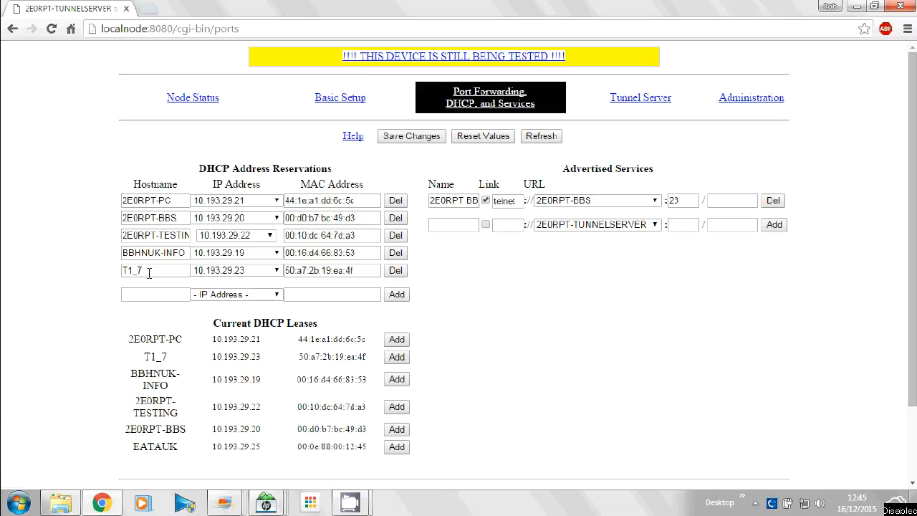
Rename the T1_7 reservation's hostname to 2E0RPT-CAM and save the configuration changes.
left_click(166, 270)
key("ctrl+a")
type("2E0RPT")
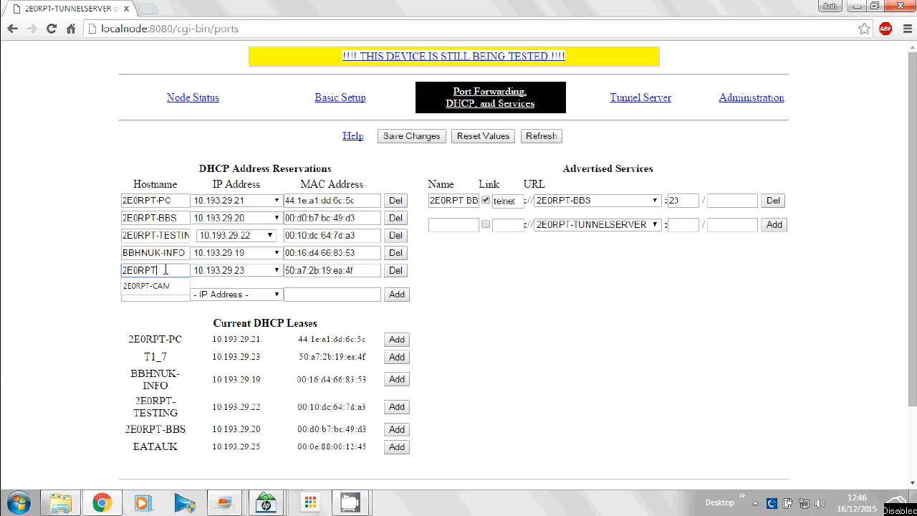
key("Down")
key("Return")
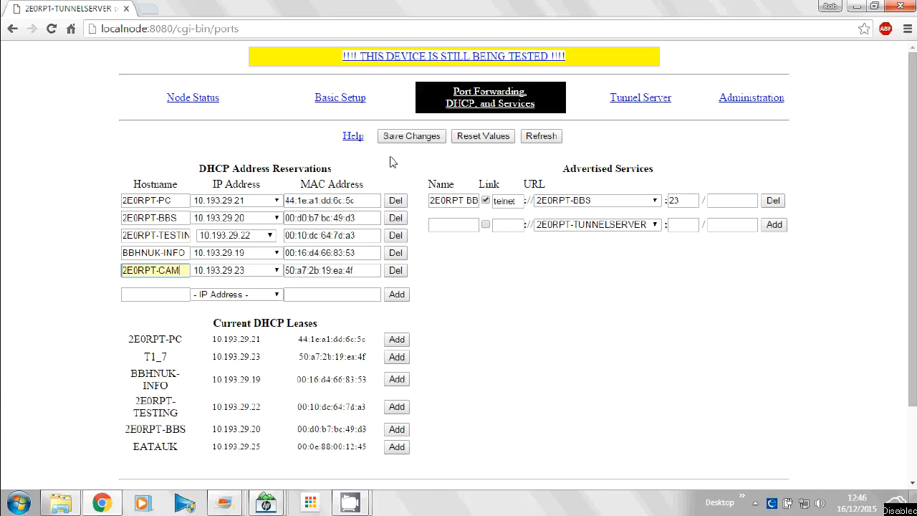
left_click(413, 137)
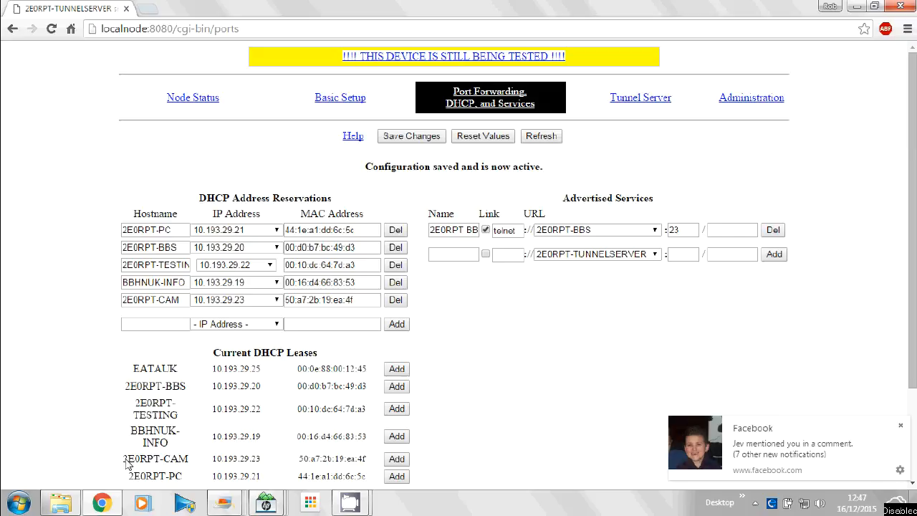
Check the 2E0RPT-CAM entry in the current DHCP leases and among the local hosts on the mesh status page.
left_click_drag(124, 458, 372, 463)
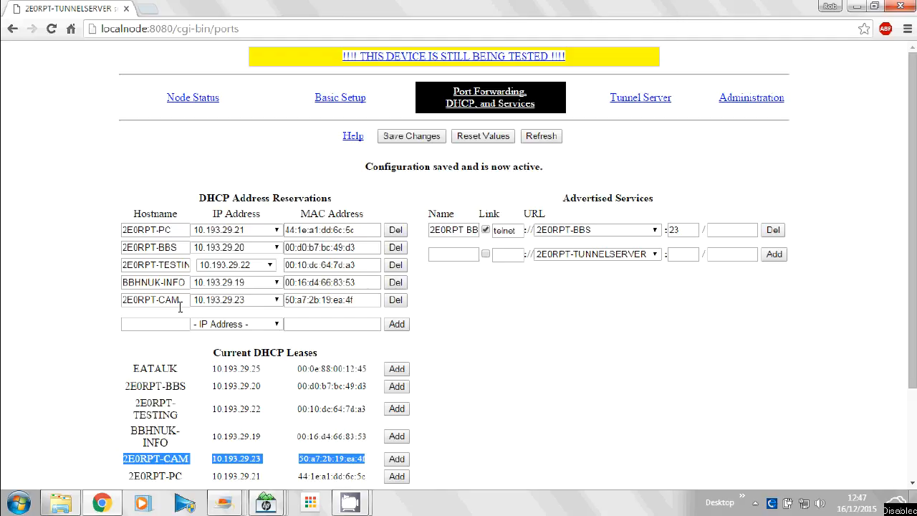
left_click(193, 100)
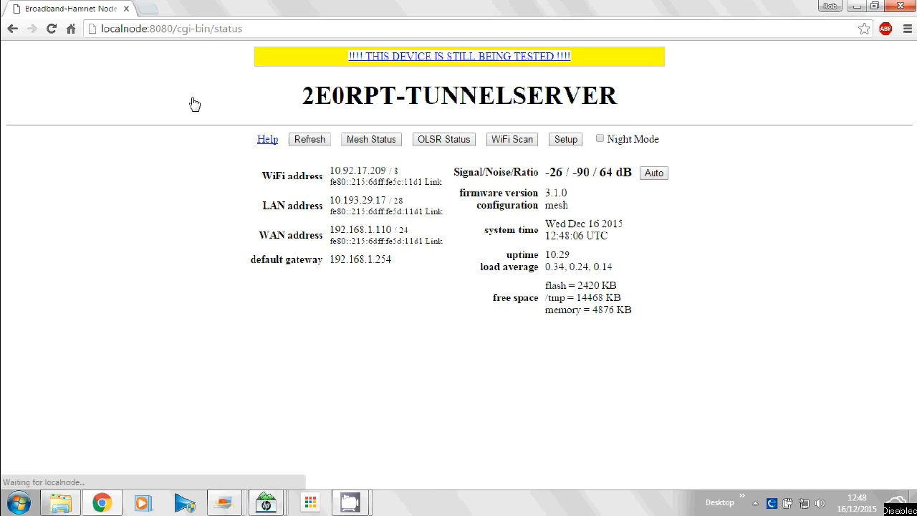
left_click(383, 146)
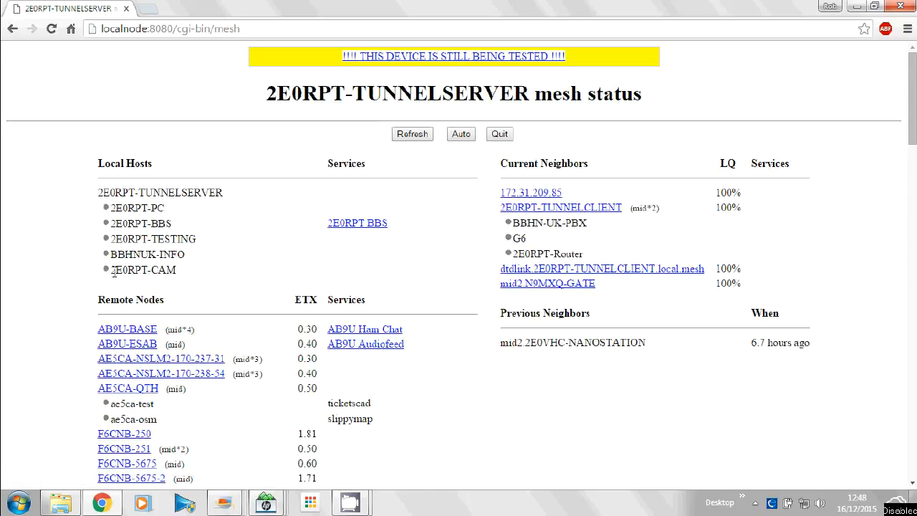
left_click_drag(112, 269, 191, 267)
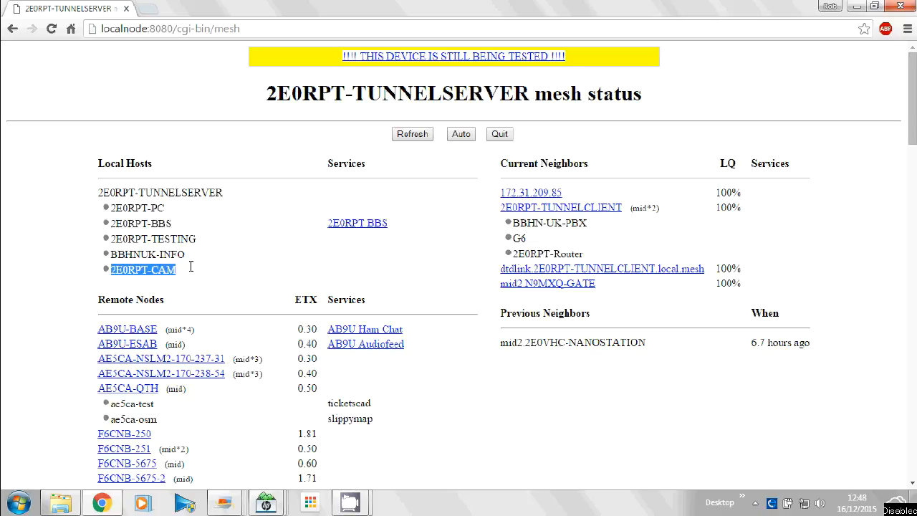
left_click(181, 274)
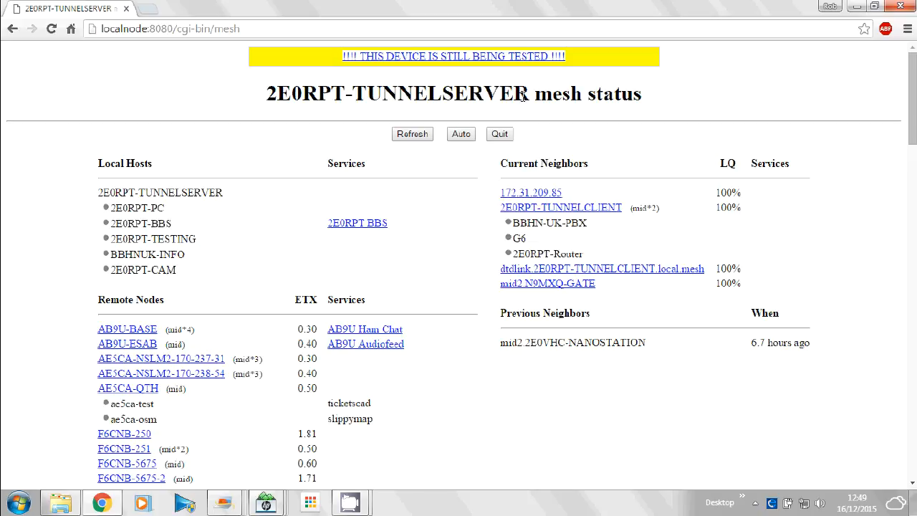
Return to the Port Forwarding, DHCP, and Services setup and review the hosts available for a new advertised service.
left_click(500, 136)
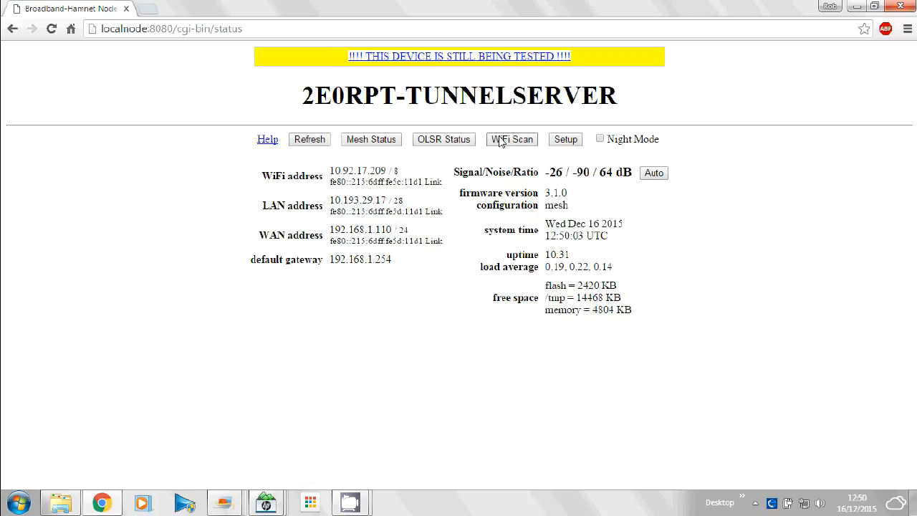
left_click(564, 140)
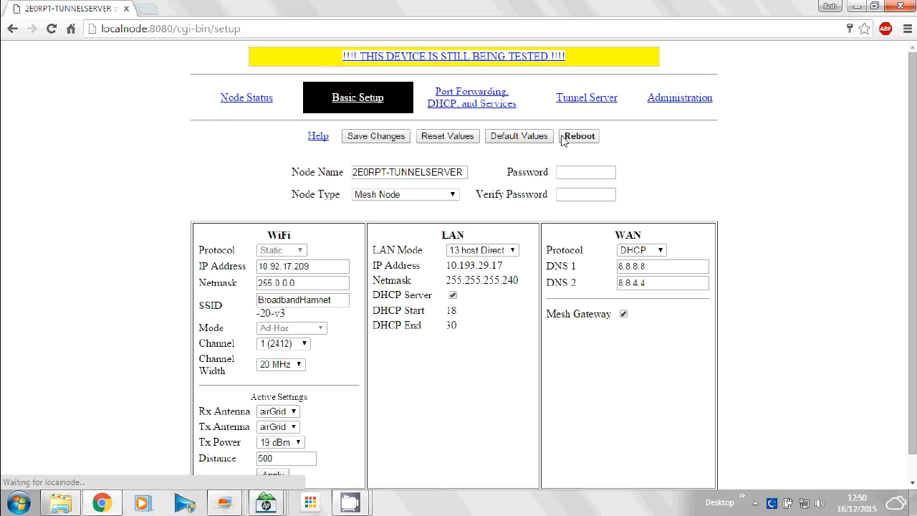
left_click(476, 97)
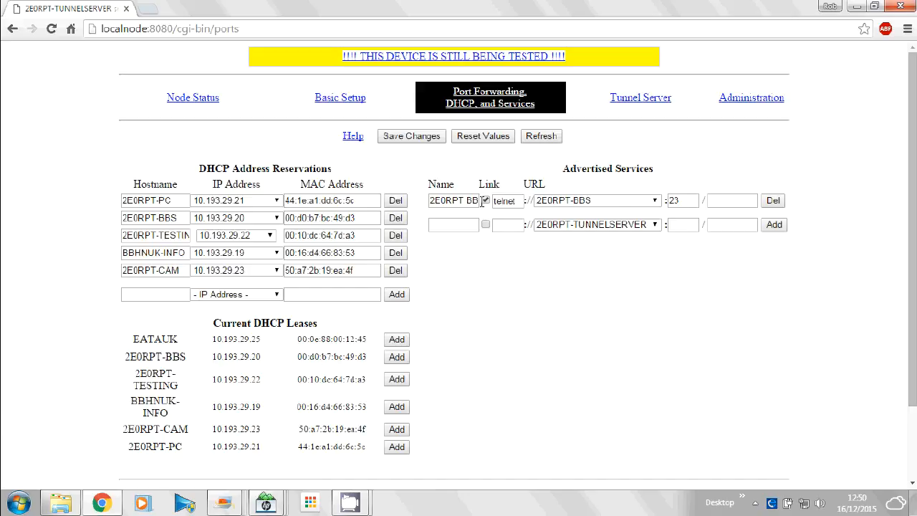
left_click(600, 225)
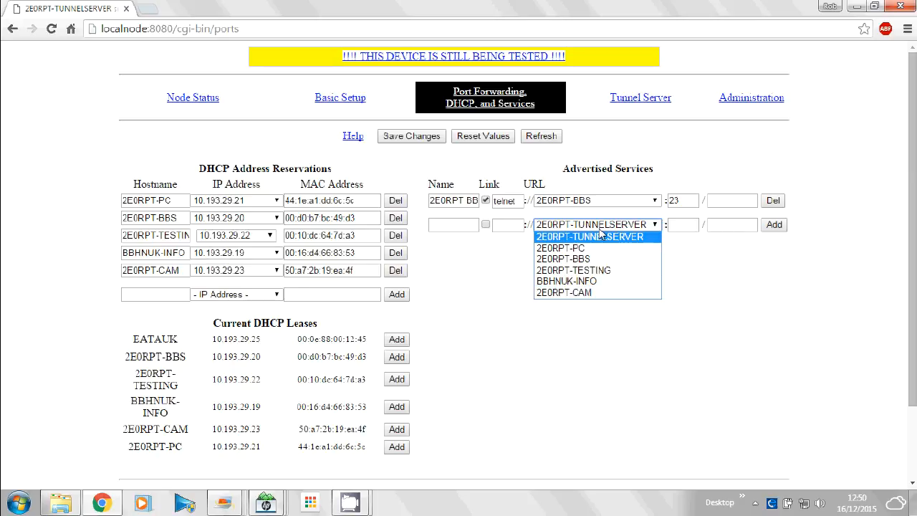
left_click(574, 237)
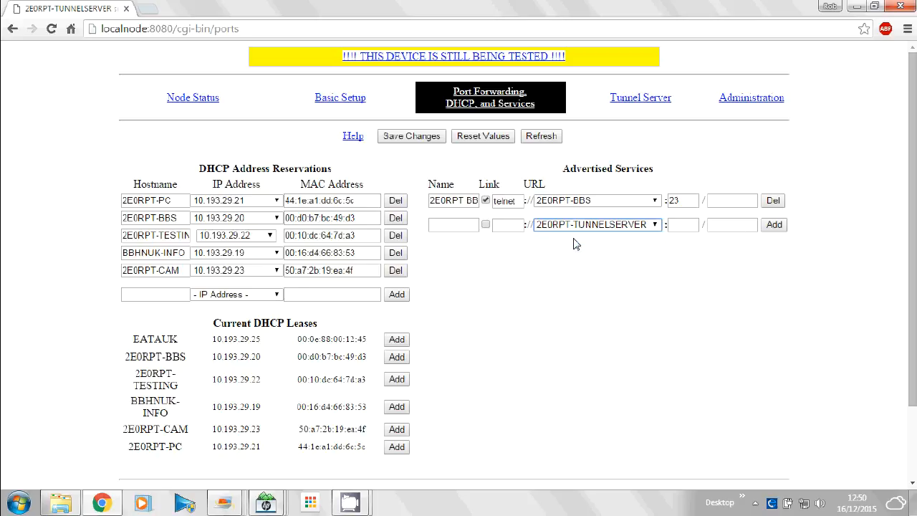
Name the new advertised service 2E0RPT Webcam, enable its link and set its protocol to http.
left_click(454, 227)
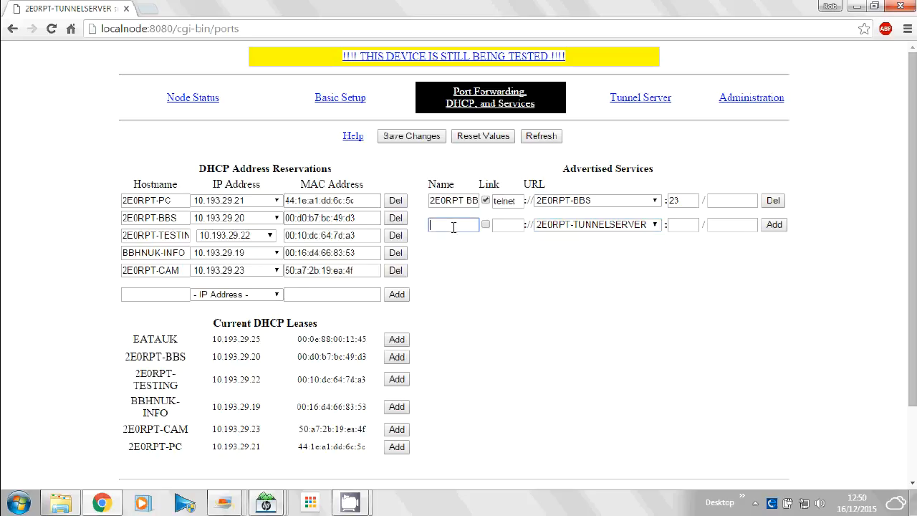
type("2E0")
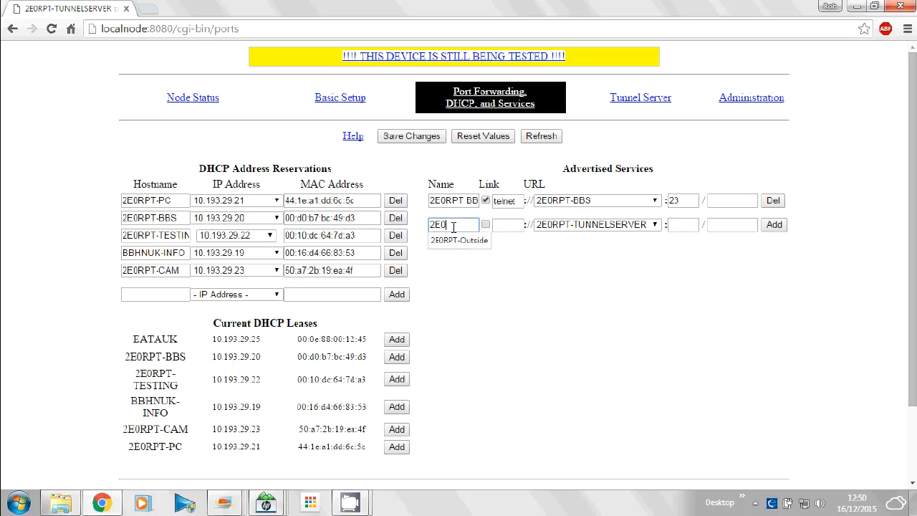
type("RPT ")
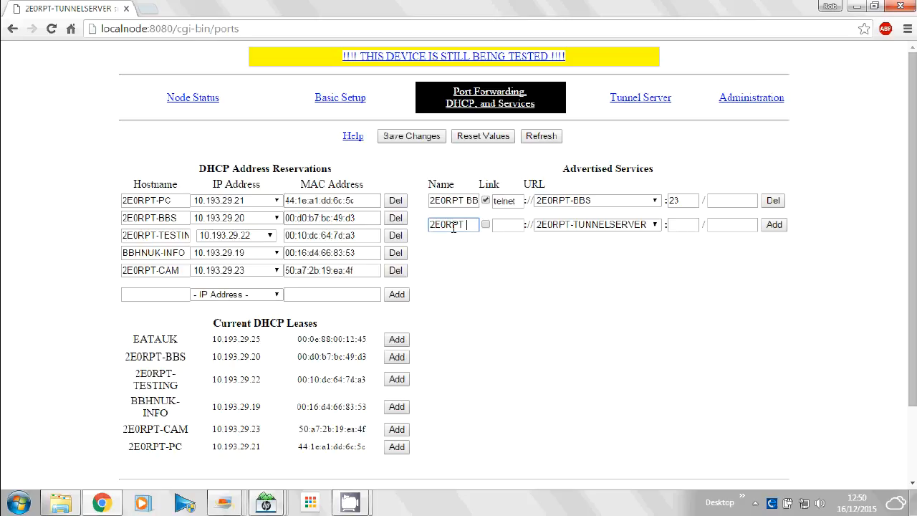
type("Webcam")
left_click(485, 225)
left_click(506, 228)
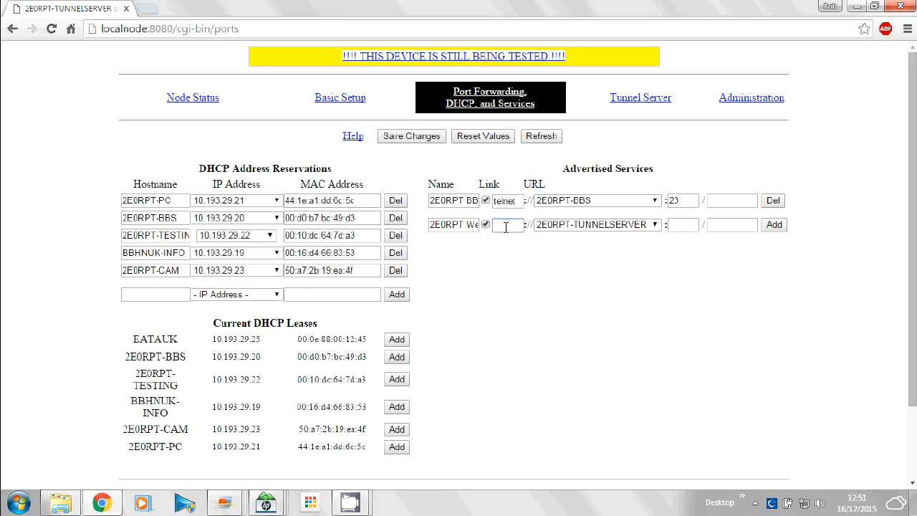
type("http")
Point the 2E0RPT Webcam service to host 2E0RPT-CAM on port 8080, add it and save the configuration changes.
left_click(656, 228)
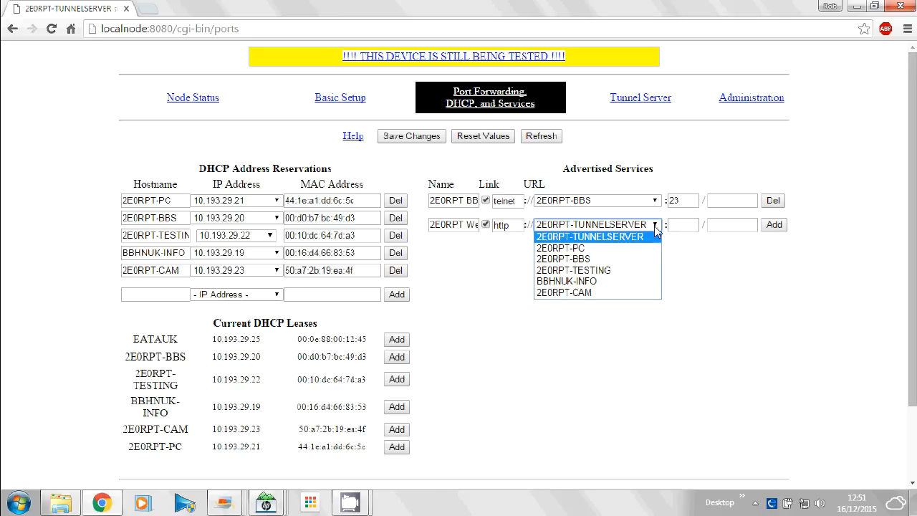
left_click(593, 293)
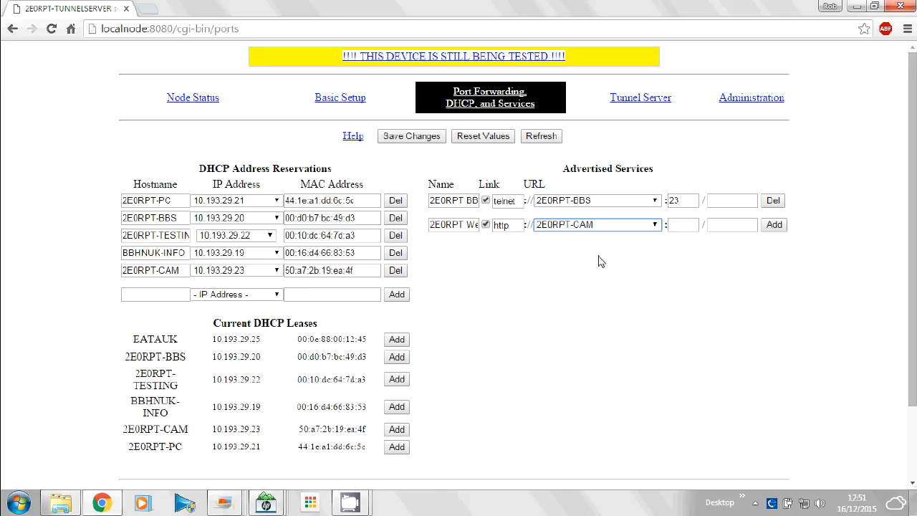
left_click(683, 227)
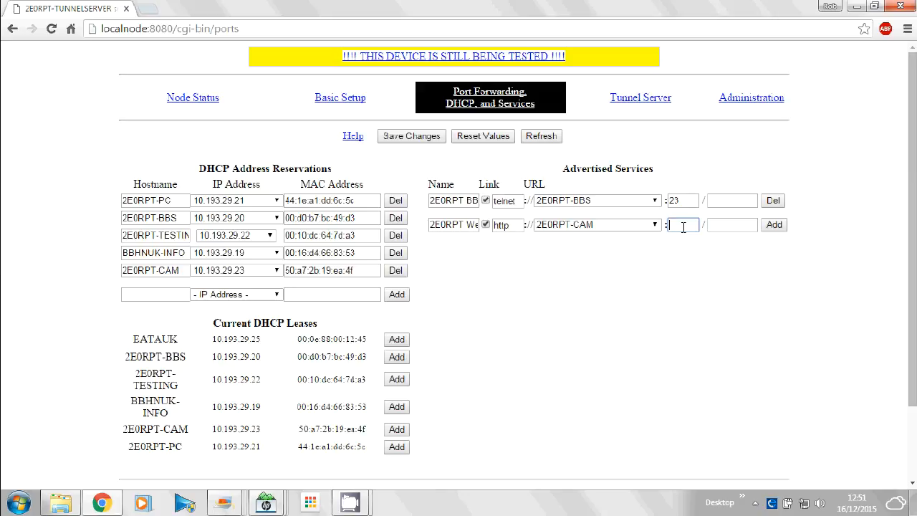
type("8080")
key("Tab")
left_click(773, 226)
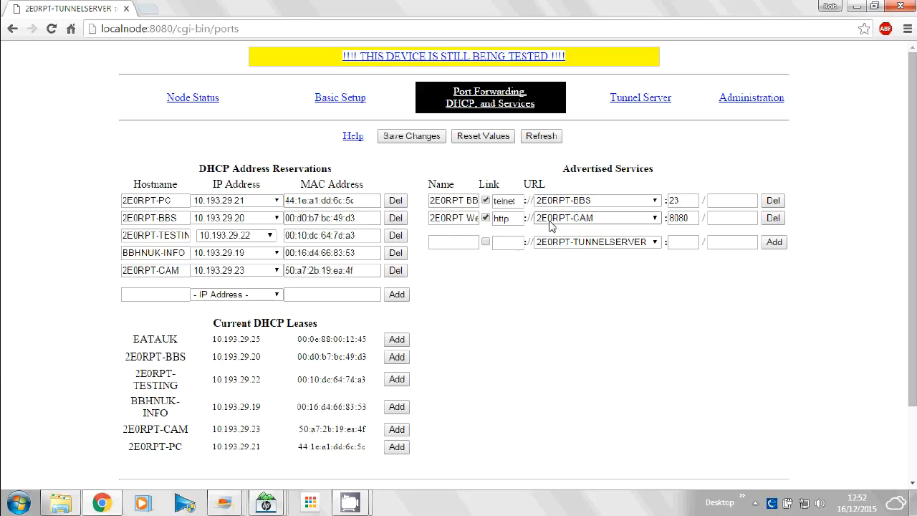
left_click(412, 137)
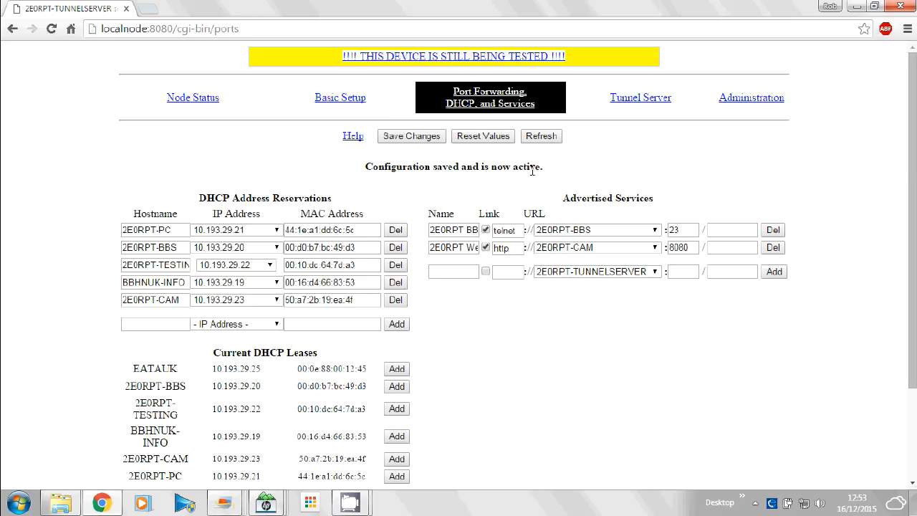
left_click(194, 99)
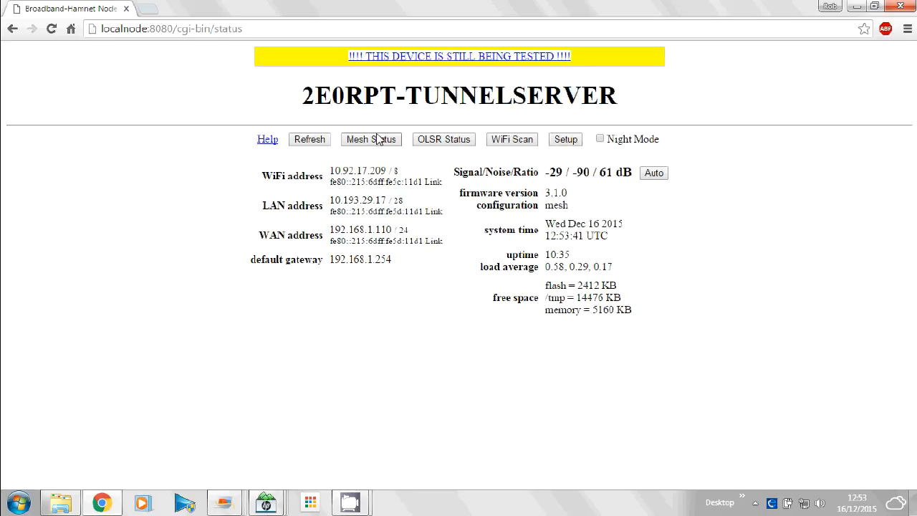
left_click(374, 142)
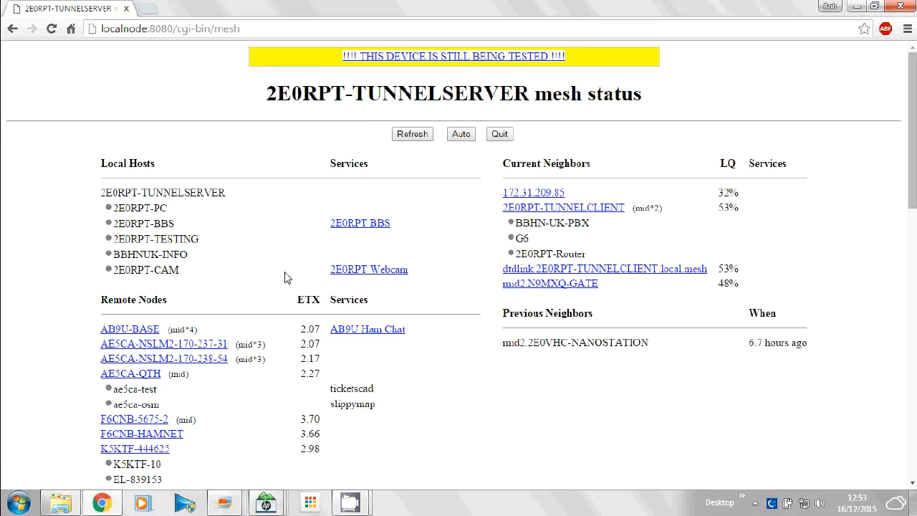
middle_click(354, 277)
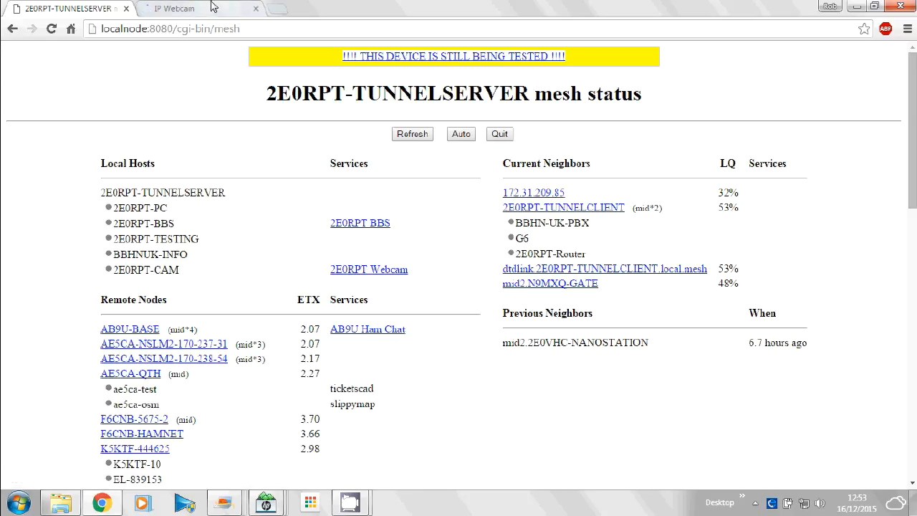
left_click(213, 6)
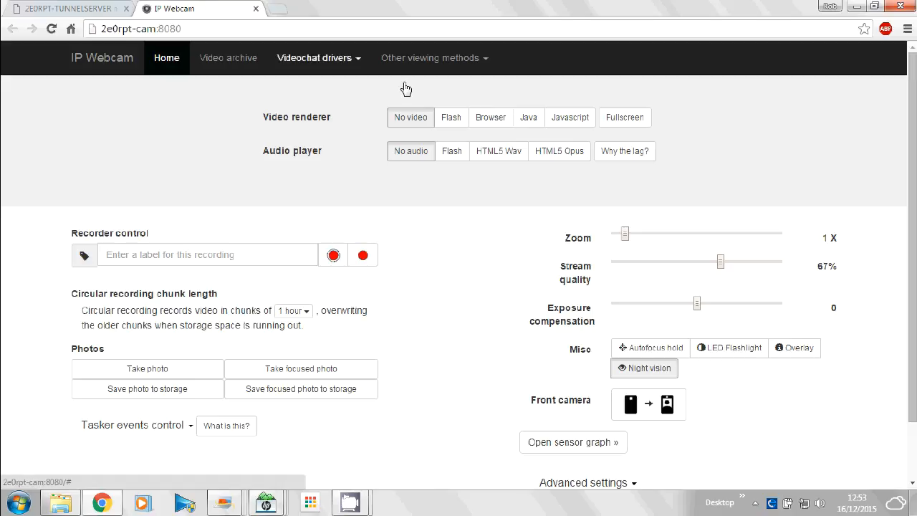
Show the webcam's live video with the Browser renderer and view the whole picture.
left_click(490, 119)
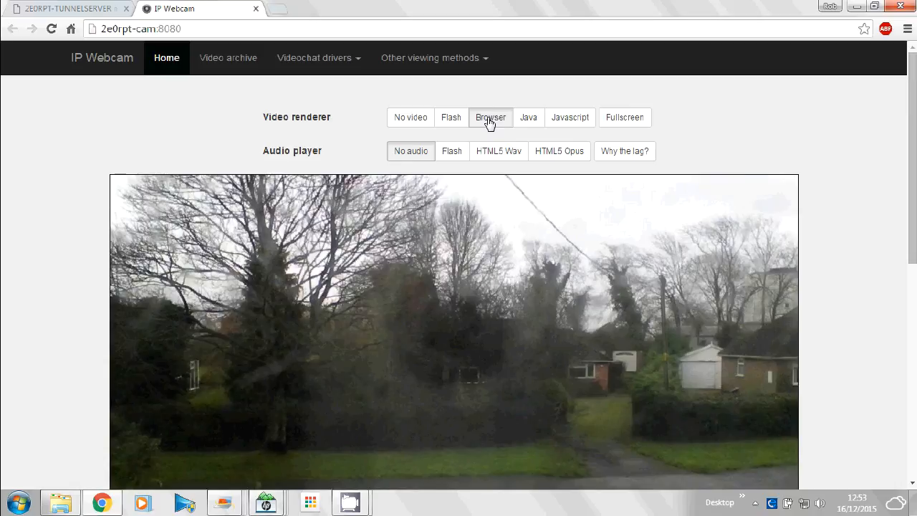
left_click_drag(915, 145, 916, 193)
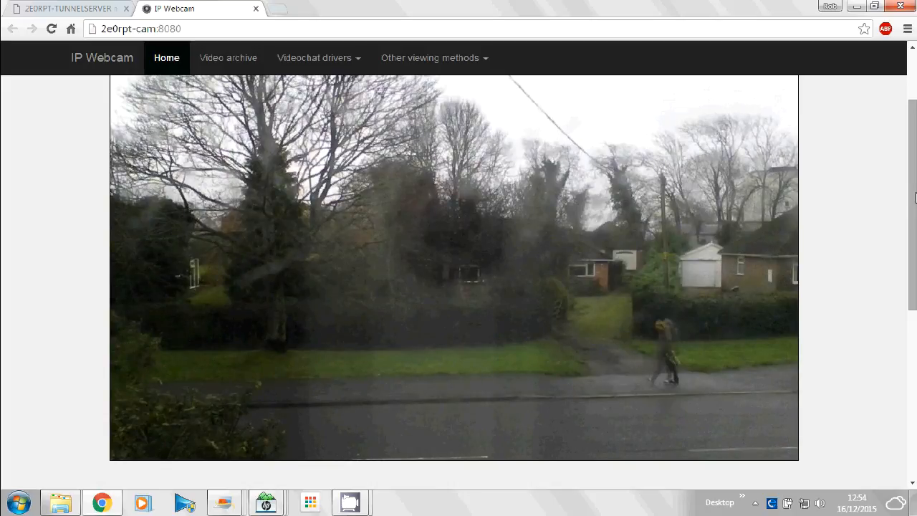
mouse_move(915, 199)
left_mouse_down()
mouse_move(915, 207)
mouse_move(914, 183)
mouse_move(914, 208)
left_mouse_up()
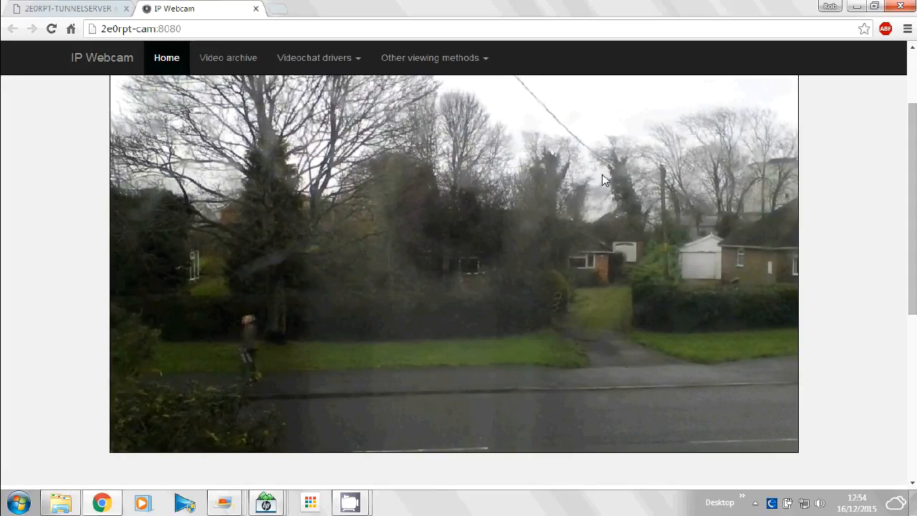
right_click(530, 207)
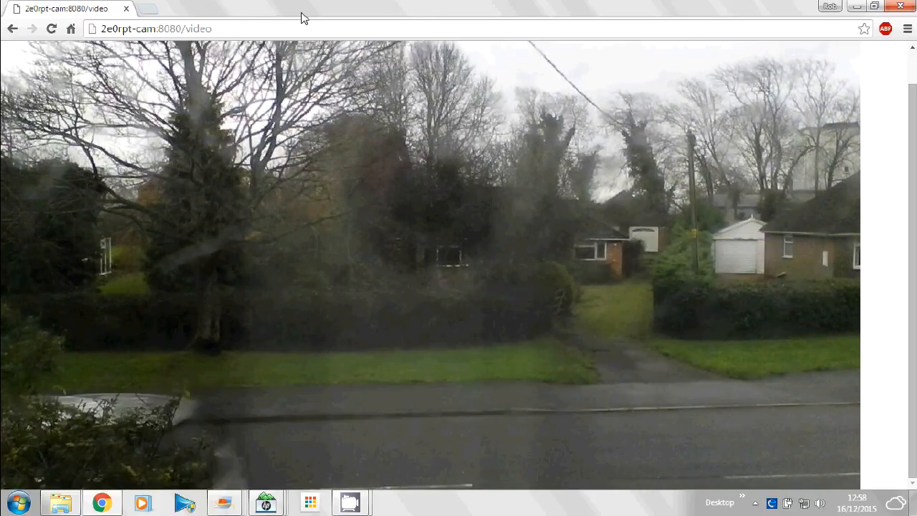
Return to the Port Forwarding, DHCP, and Services setup and review the current DHCP leases and address reservations.
left_click(13, 29)
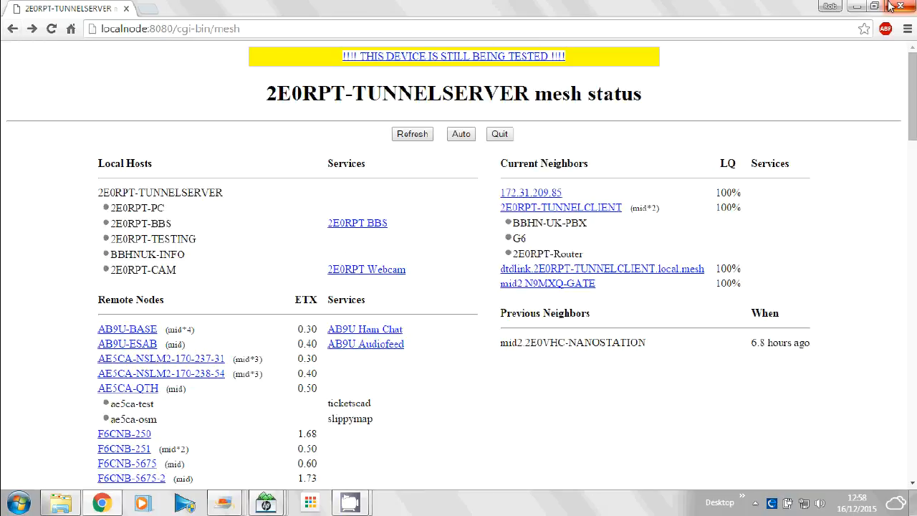
left_click(500, 135)
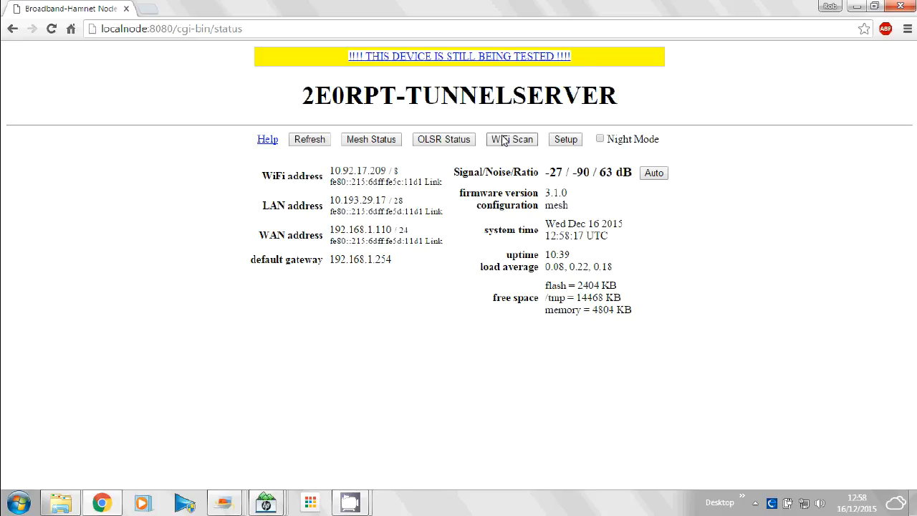
left_click(566, 140)
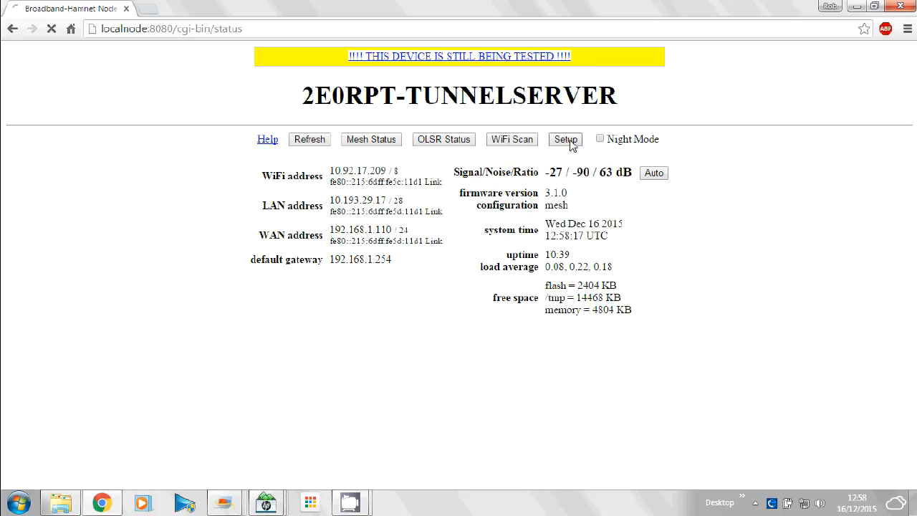
left_click(469, 98)
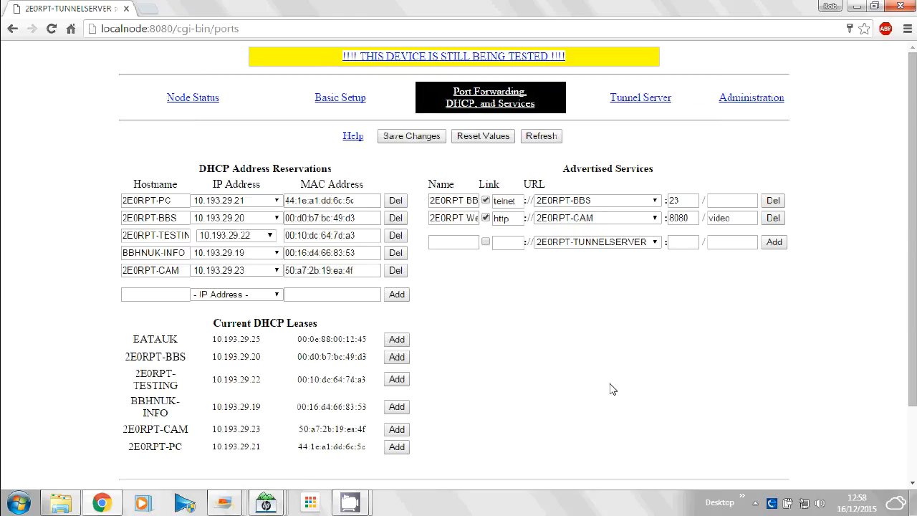
left_click_drag(435, 458, 133, 337)
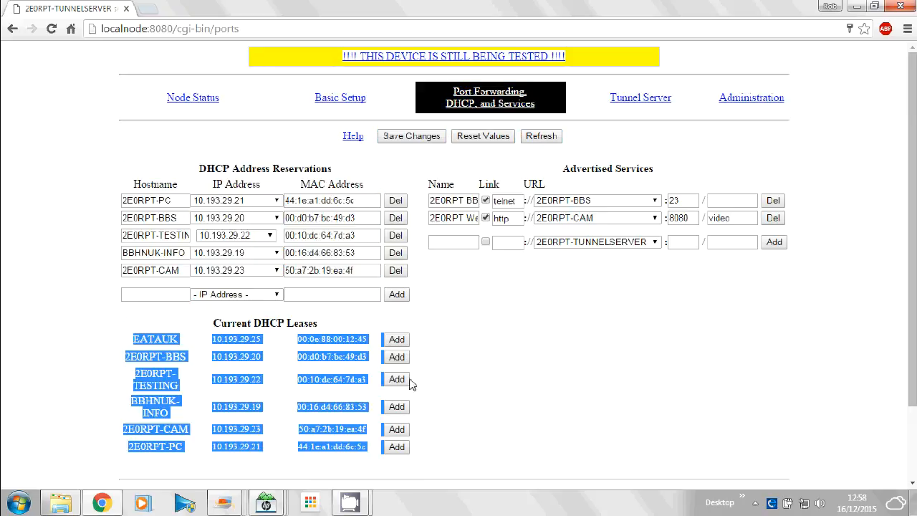
left_click_drag(93, 296, 338, 293)
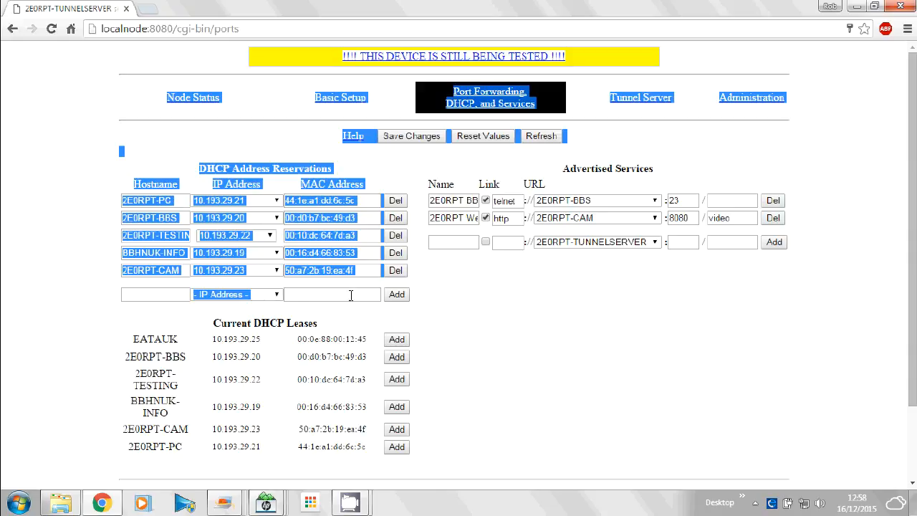
left_click(477, 292)
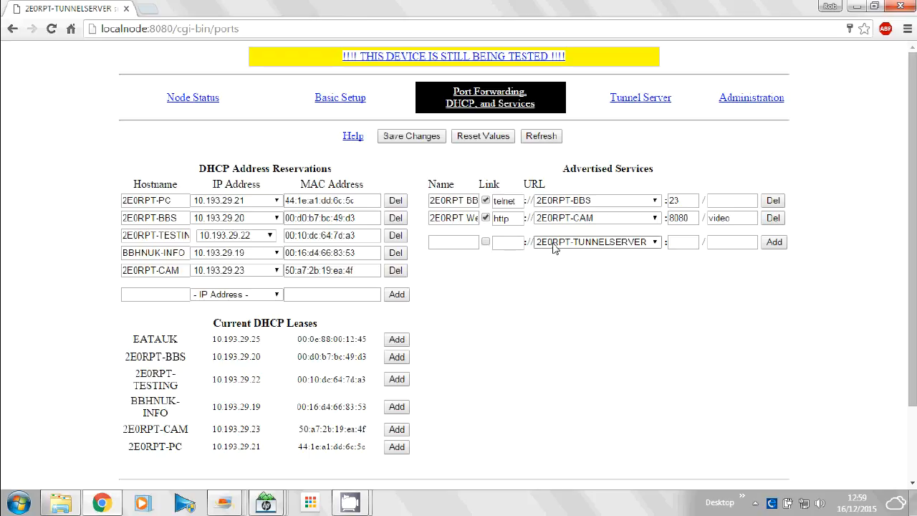
left_click(656, 244)
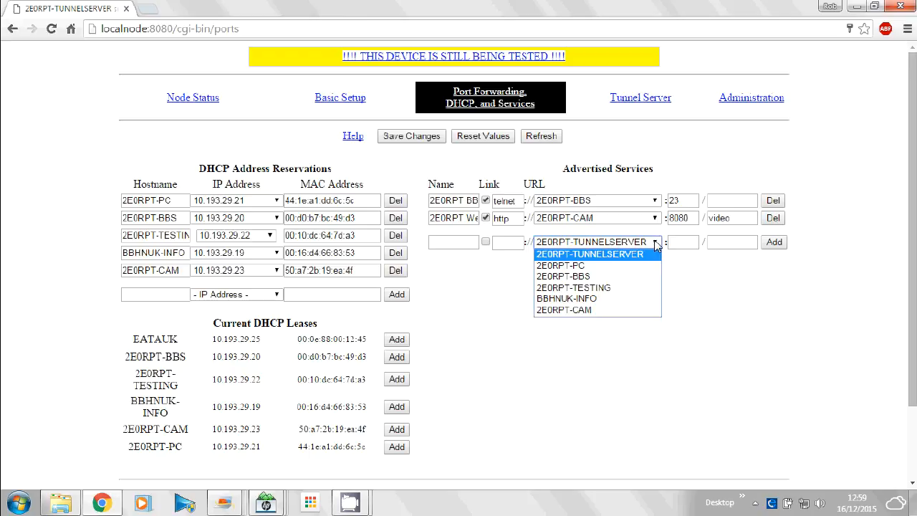
left_click(597, 278)
left_click(683, 243)
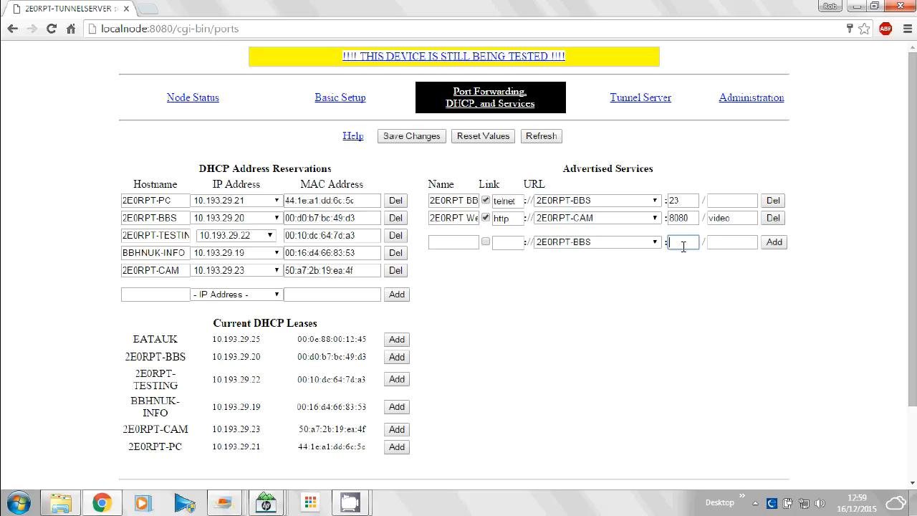
type("5646")
left_click(718, 243)
type("fgdgfg")
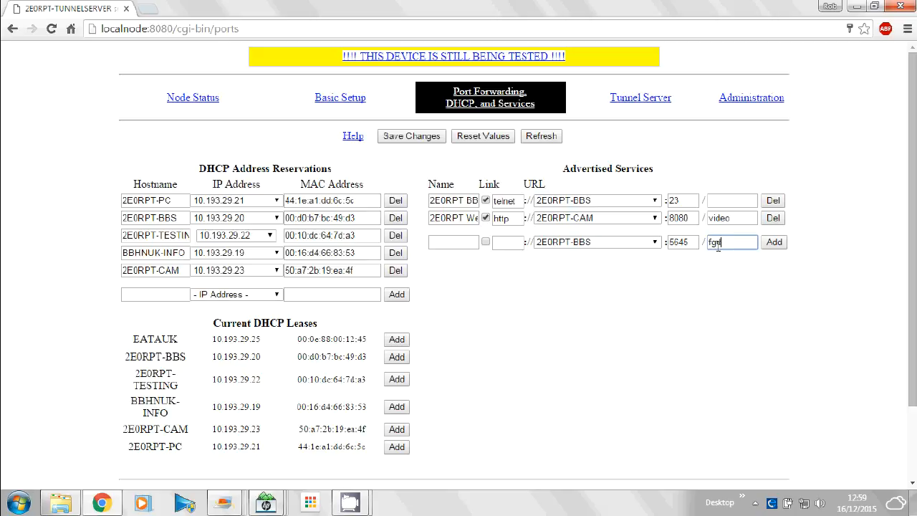
key("BackSpace")
key("BackSpace")
key("BackSpace")
key("BackSpace")
key("BackSpace")
key("BackSpace")
left_click(693, 244)
key("BackSpace")
key("BackSpace")
key("BackSpace")
key("BackSpace")
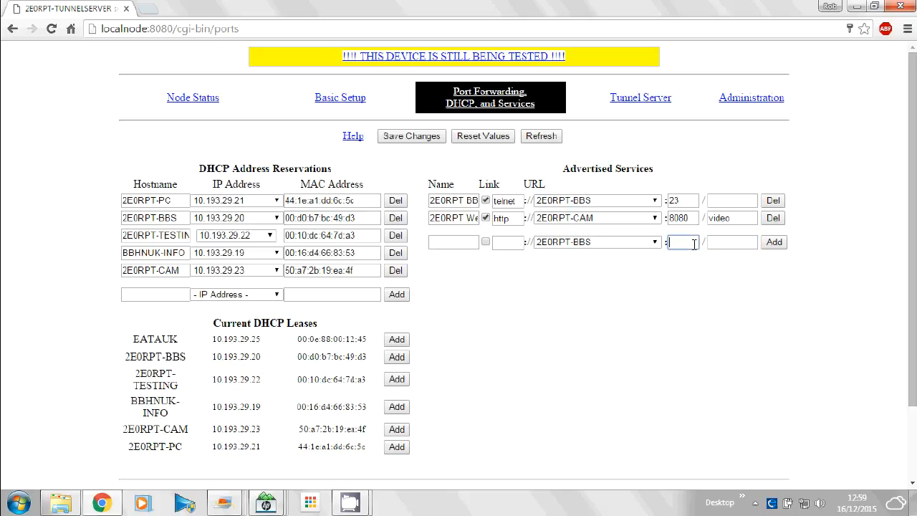
Return to the node status page and switch to the CamStudio recorder window.
left_click(179, 99)
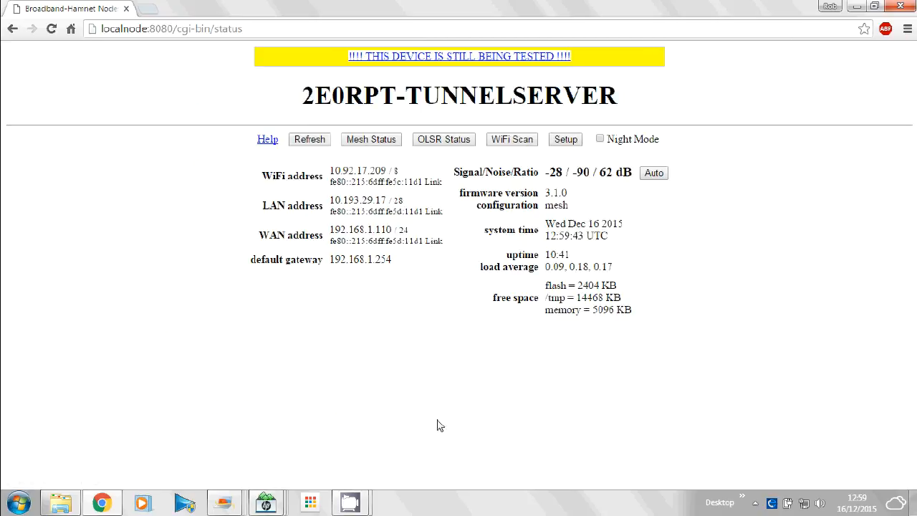
mouse_move(350, 501)
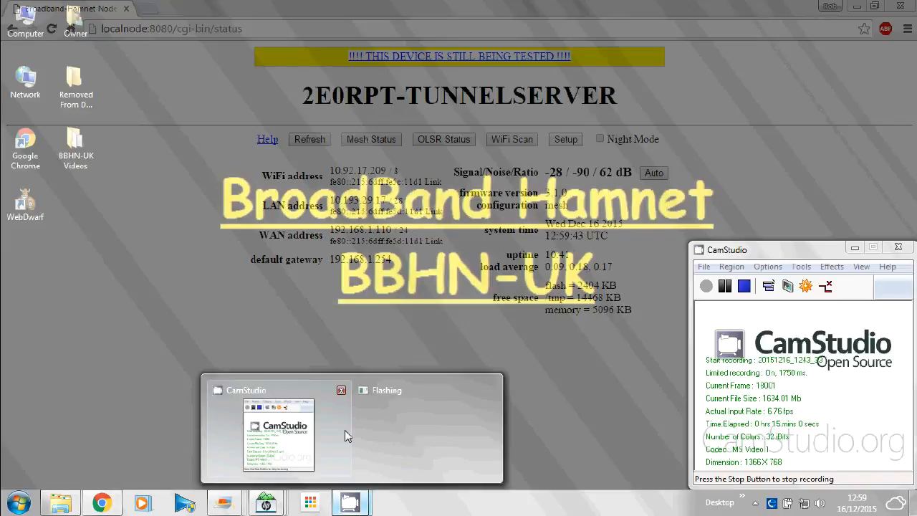
left_click(282, 432)
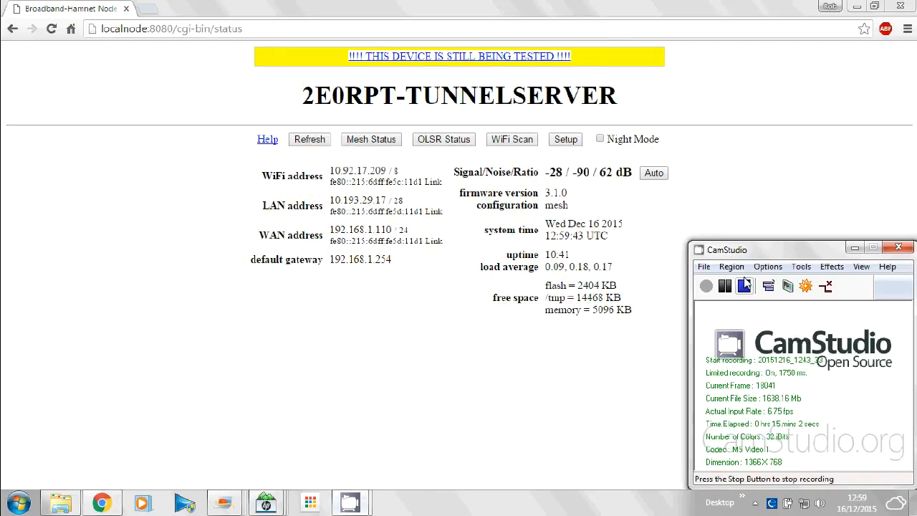